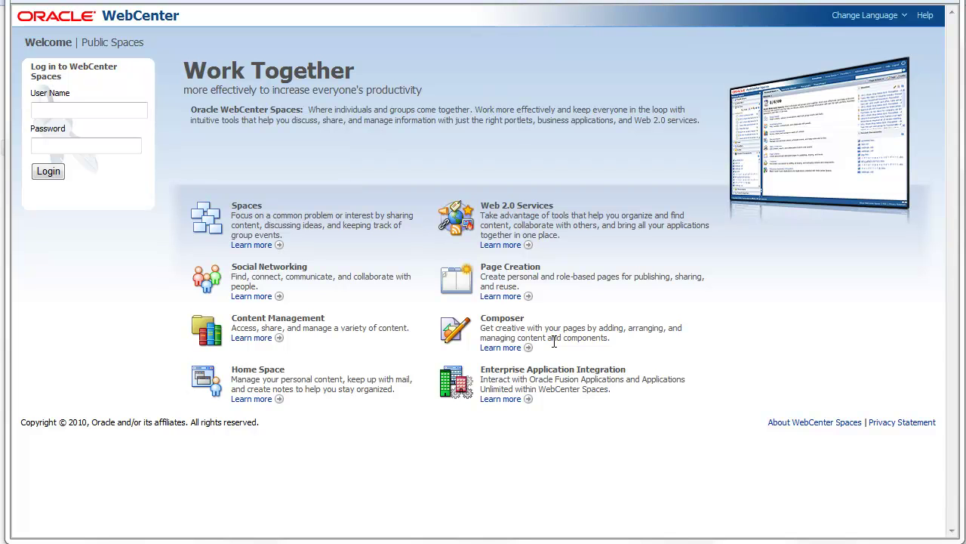
Log in to WebCenter Spaces with the administrator user name and password
left_click(104, 109)
type("weblogic")
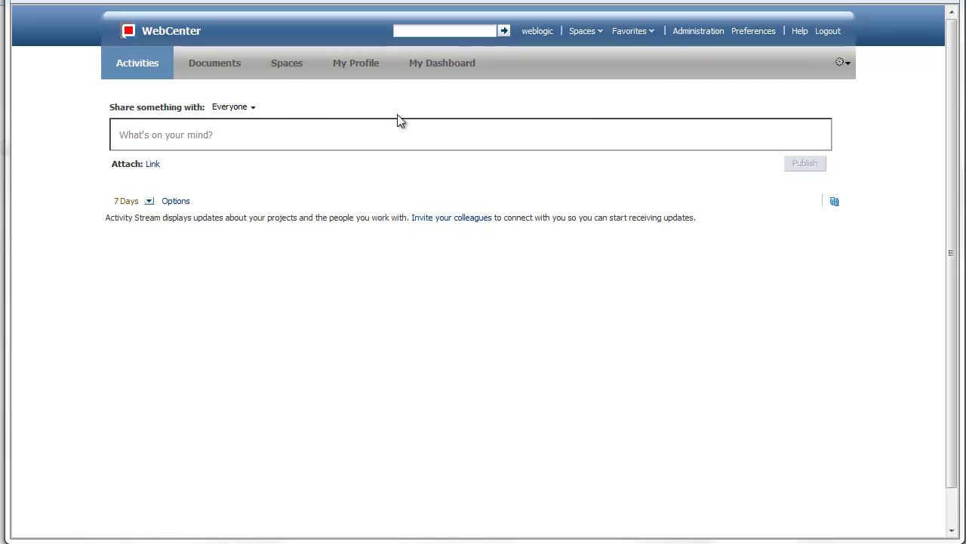
Open Administration, view EMEA's two subspaces, return to All Spaces, and check the Edit menu
left_click(701, 42)
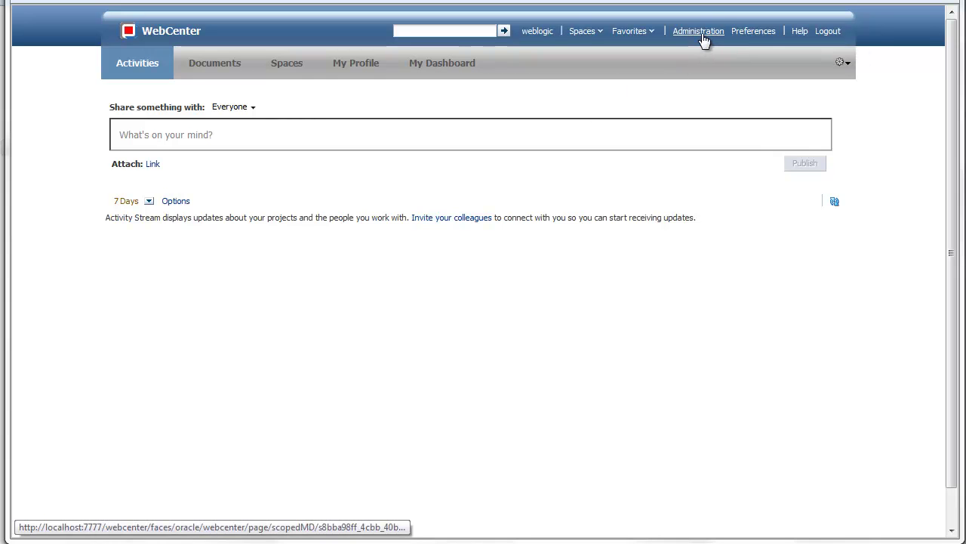
left_click(702, 37)
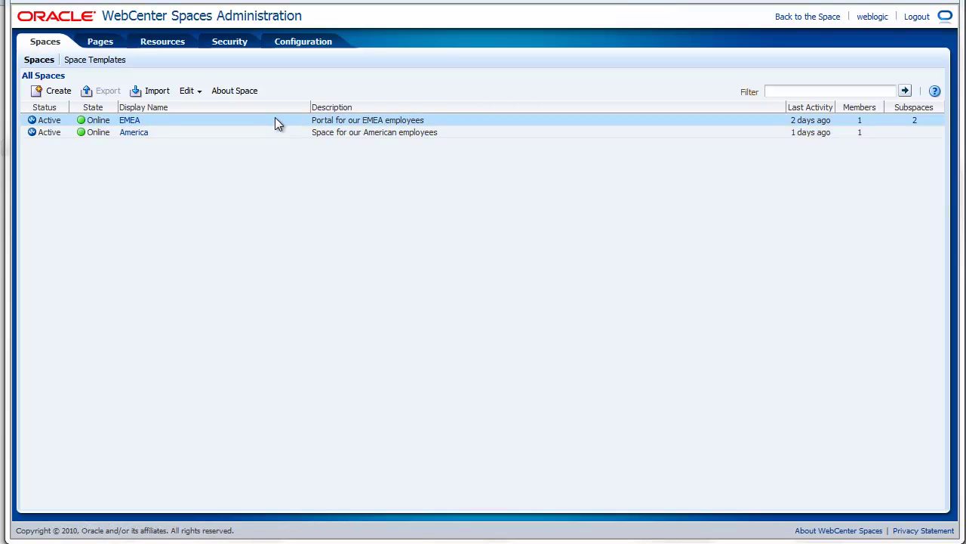
left_click(915, 124)
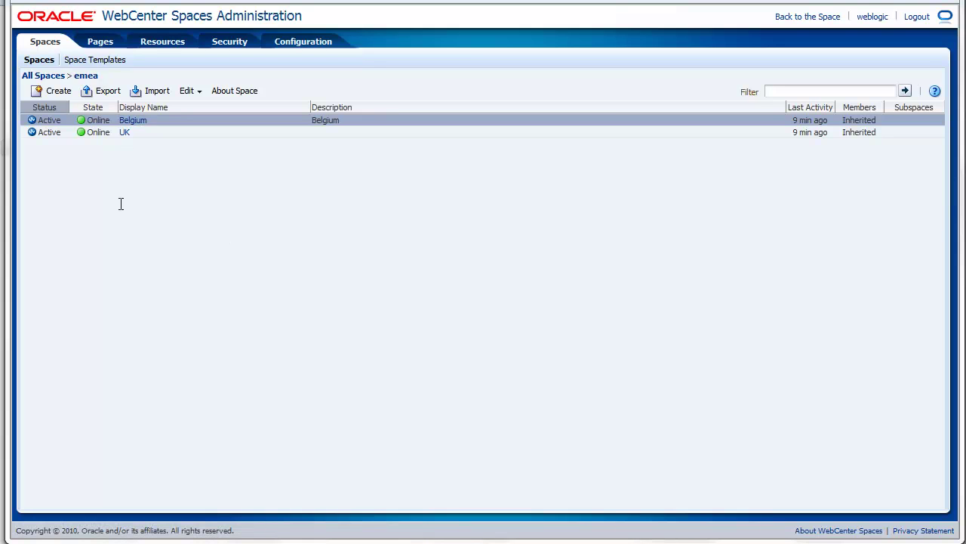
left_click(46, 79)
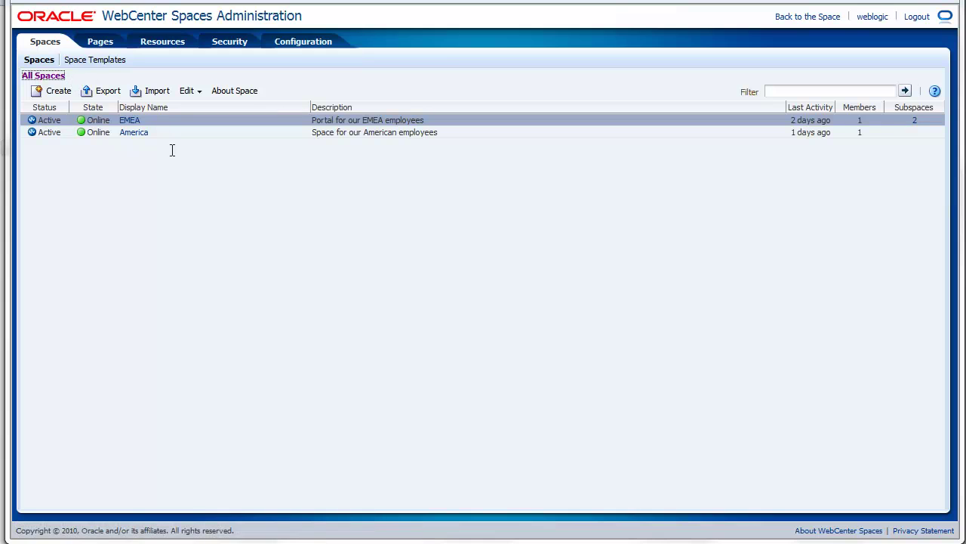
left_click(190, 92)
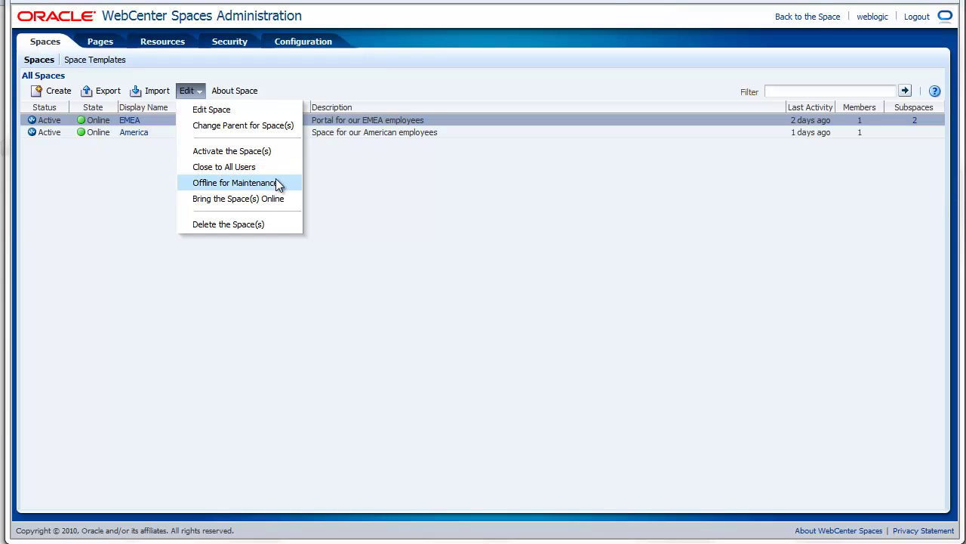
left_click(131, 256)
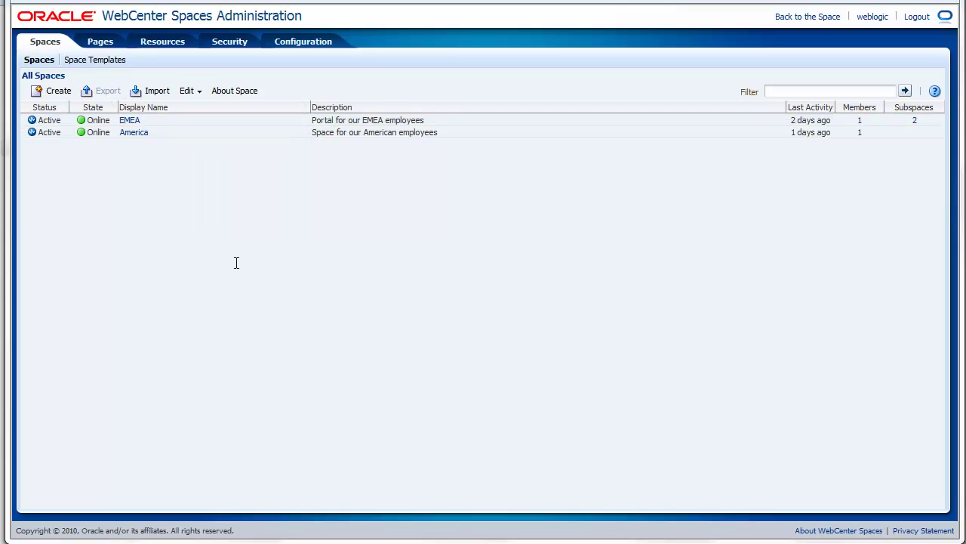
List the Space Templates and review the Edit menu actions for Division Template
left_click(84, 62)
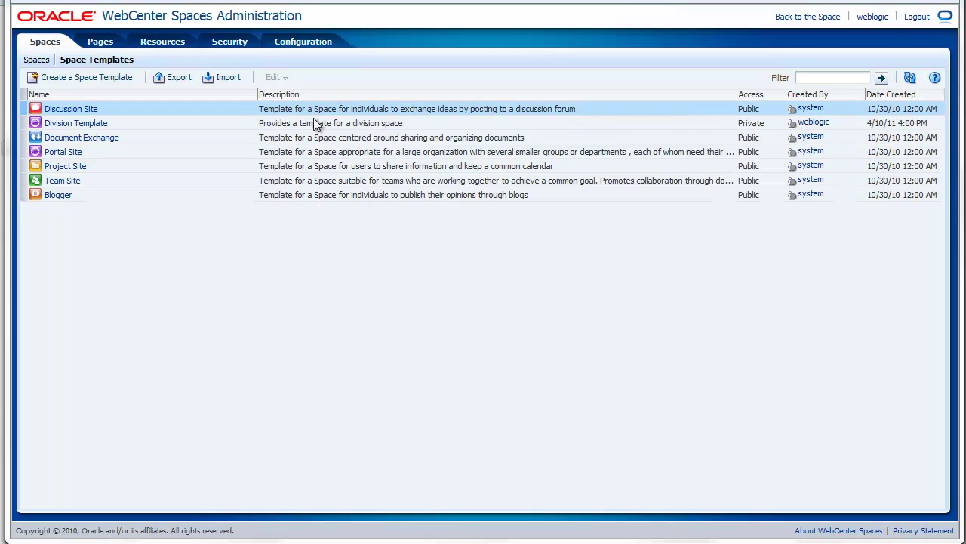
left_click(321, 152)
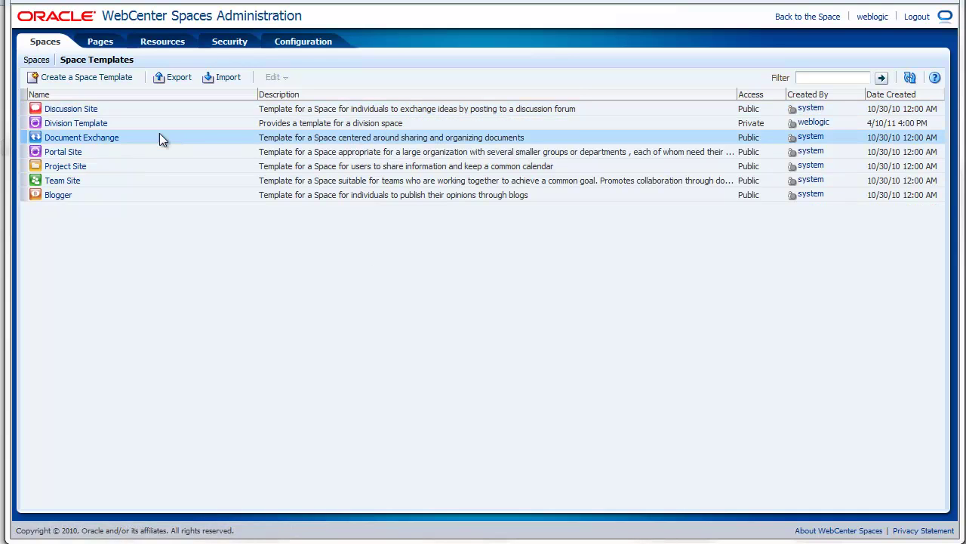
left_click(135, 125)
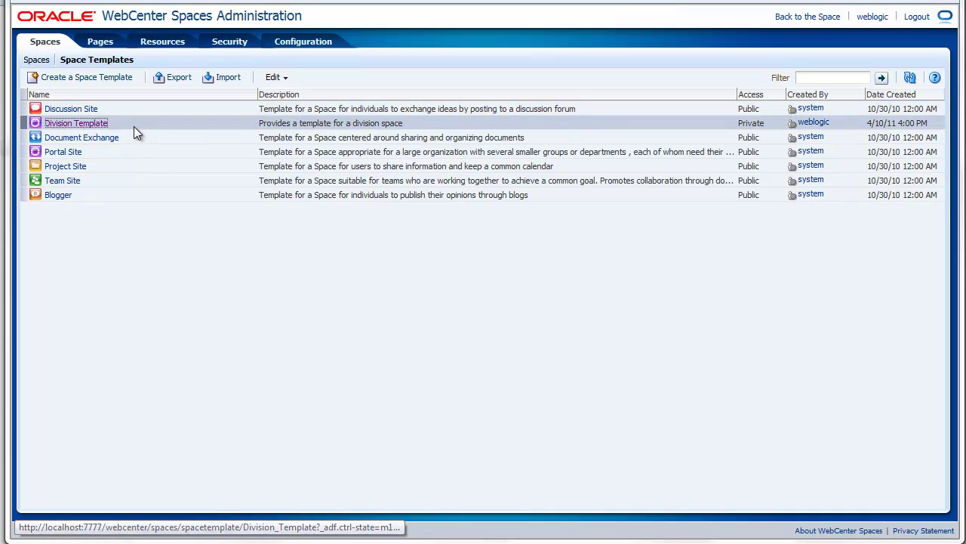
left_click(283, 79)
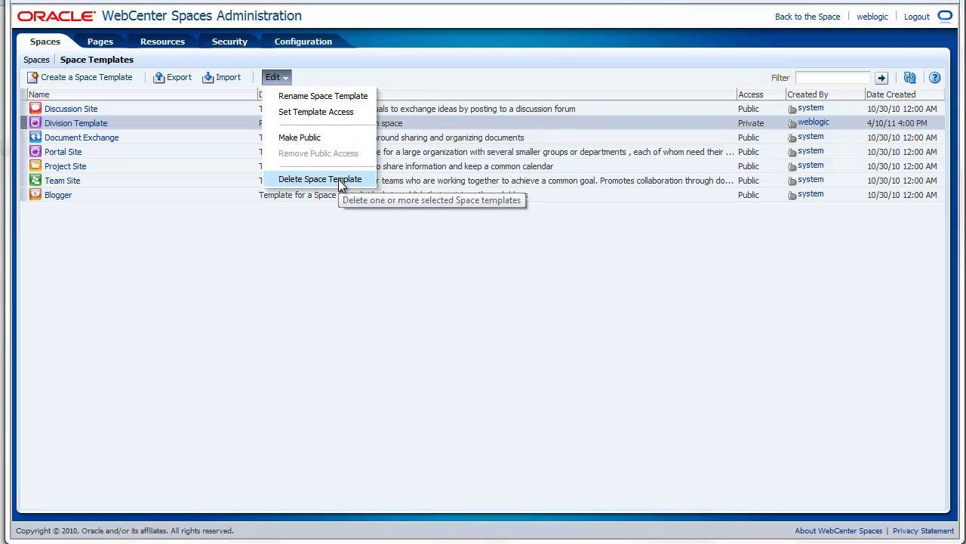
left_click(172, 302)
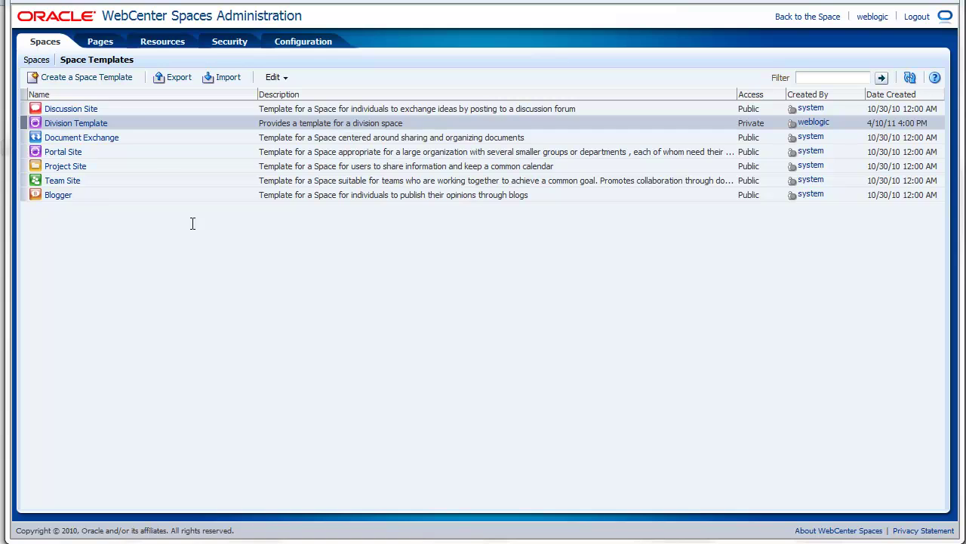
Start a new space template named 'My Template' with EMEA as its source space
left_click(52, 81)
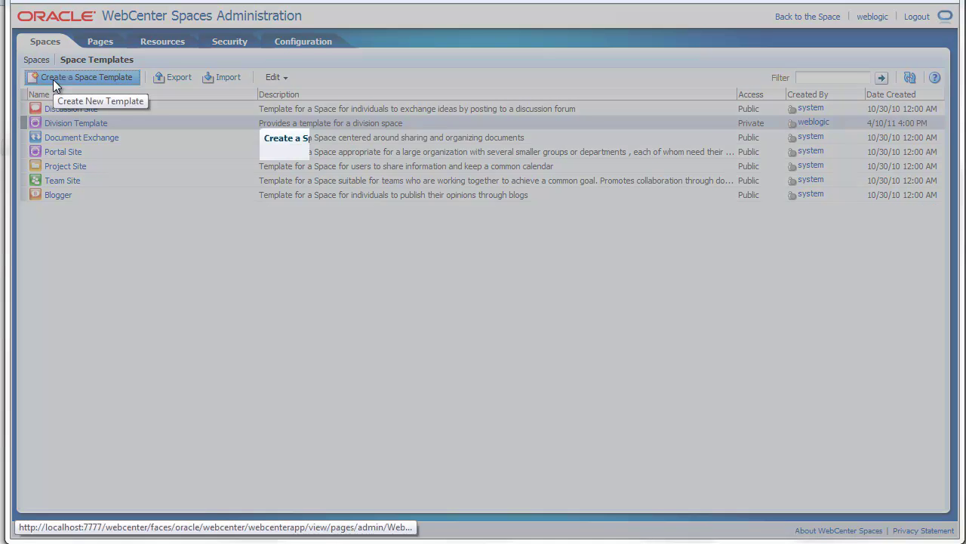
left_click(436, 207)
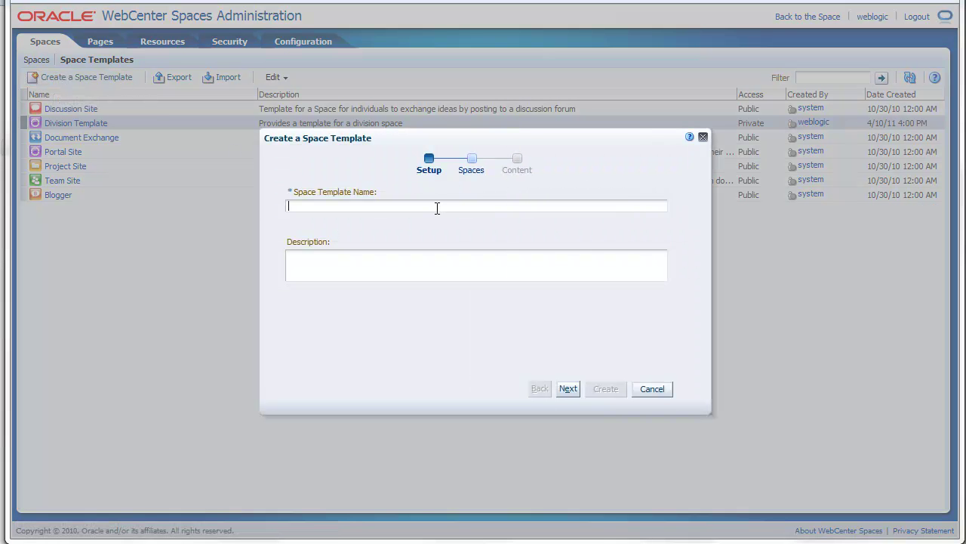
type("My Template")
left_click(568, 389)
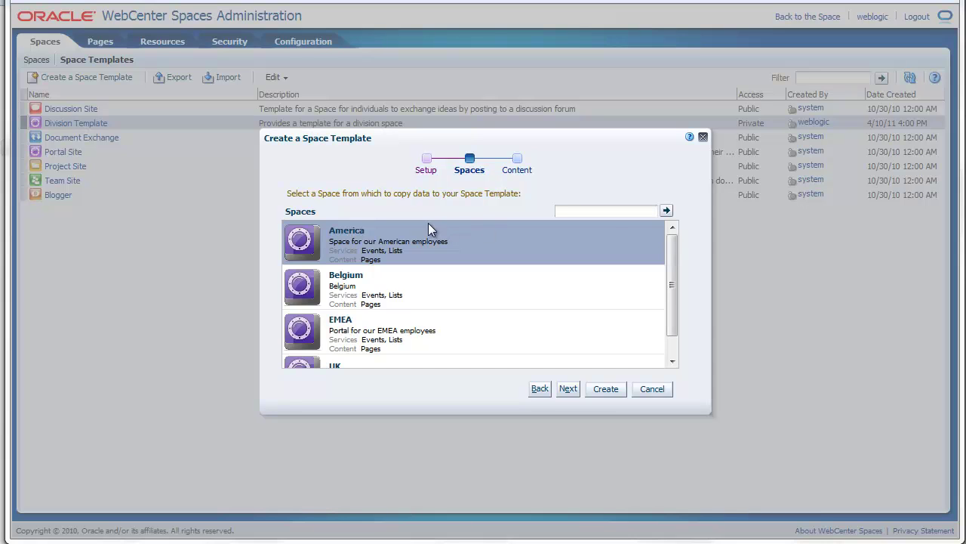
left_click(541, 336)
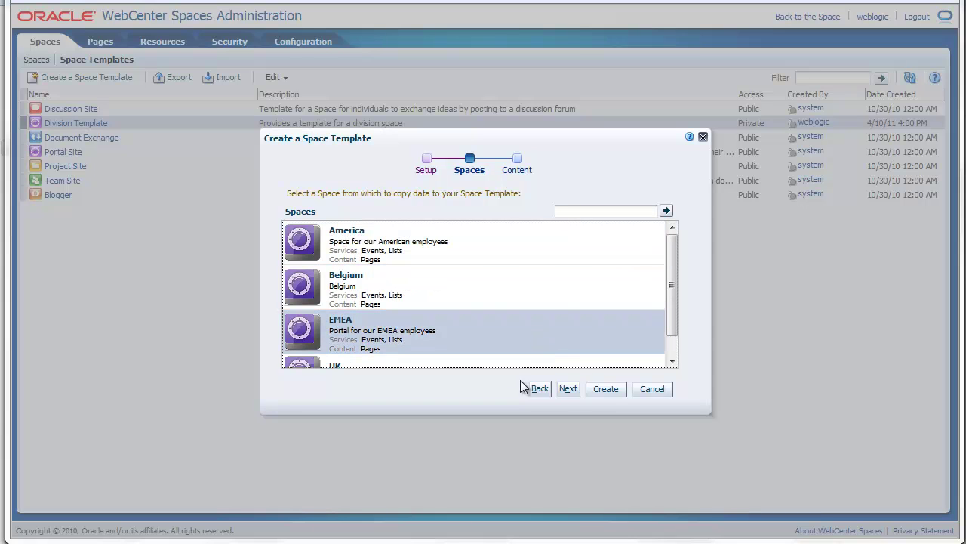
left_click(566, 389)
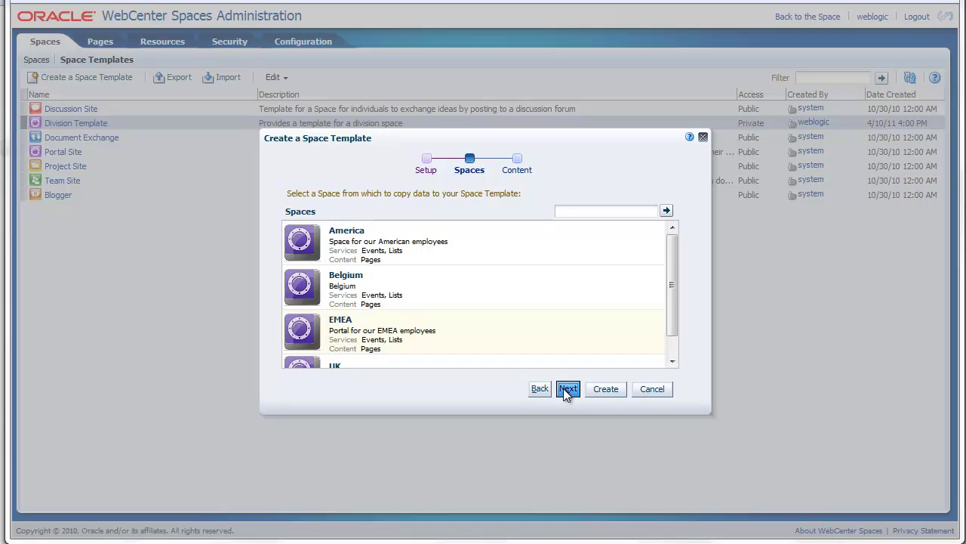
Include Pages and Site Resources, create the template, and select it in the list
left_click(493, 249)
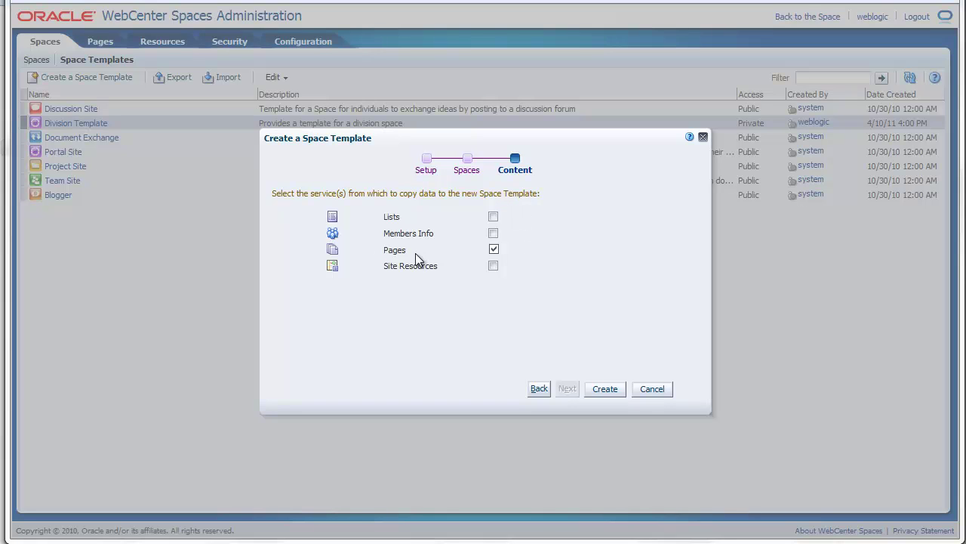
left_click(493, 265)
left_click(603, 390)
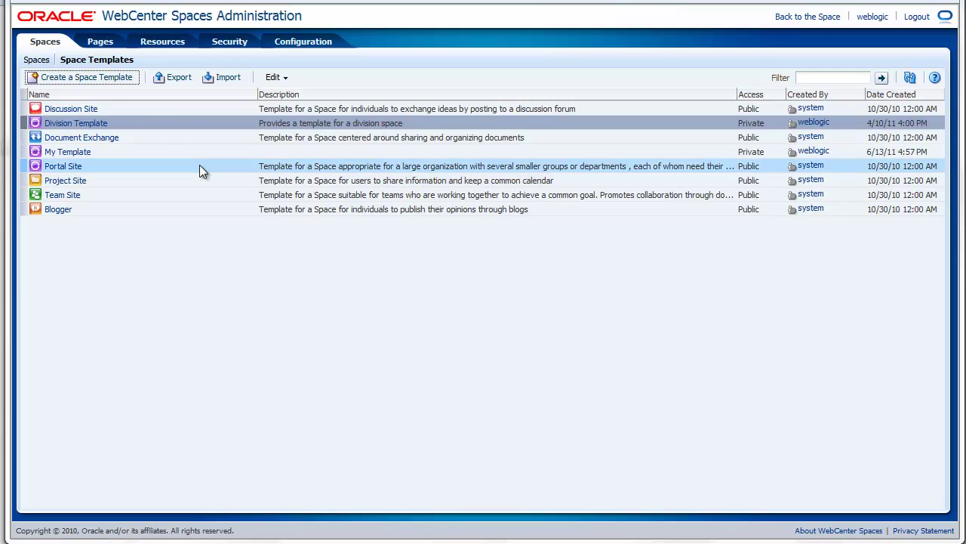
left_click(200, 151)
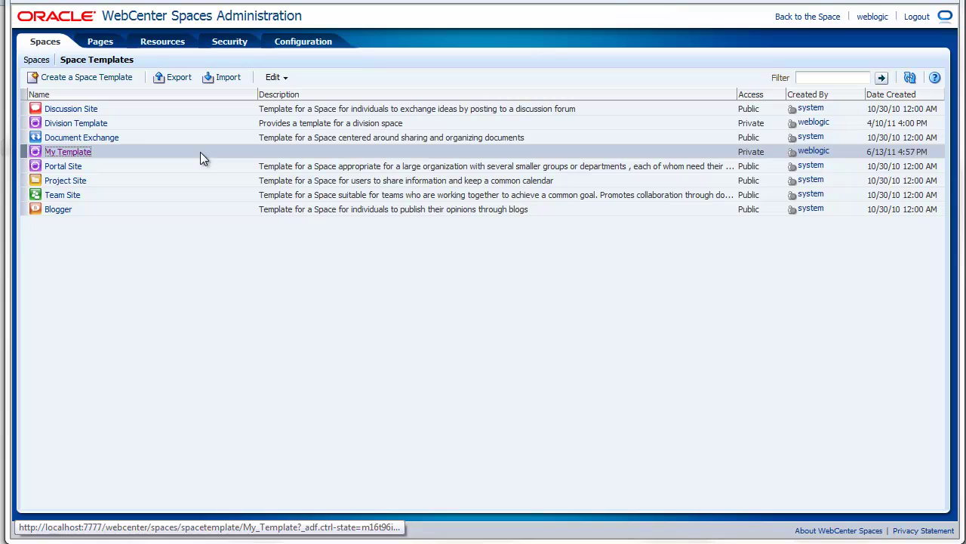
left_click(316, 284)
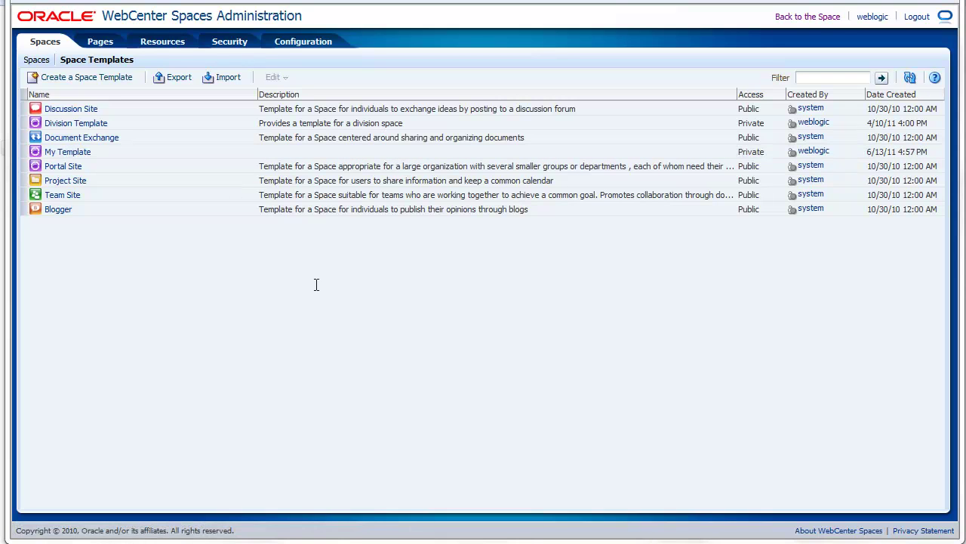
Switch to the Pages list and begin a new Business Role Page
left_click(101, 42)
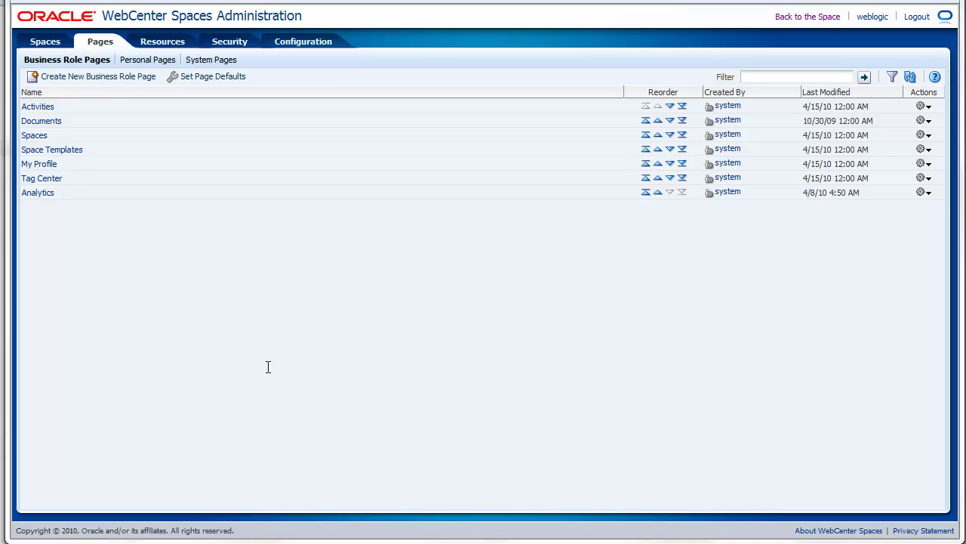
left_click(96, 76)
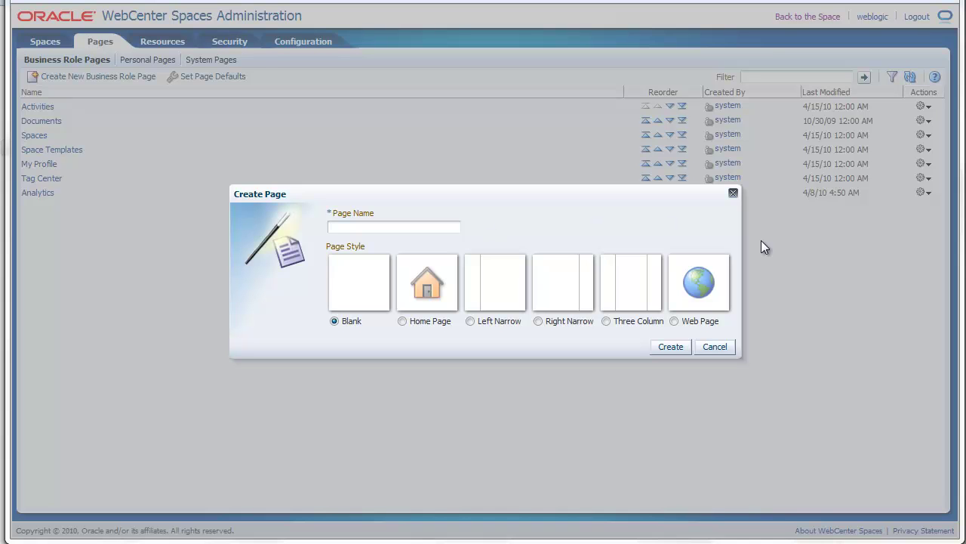
Cancel the new page, review My Dashboard's Actions menu twice, then show the System Pages list
left_click(715, 347)
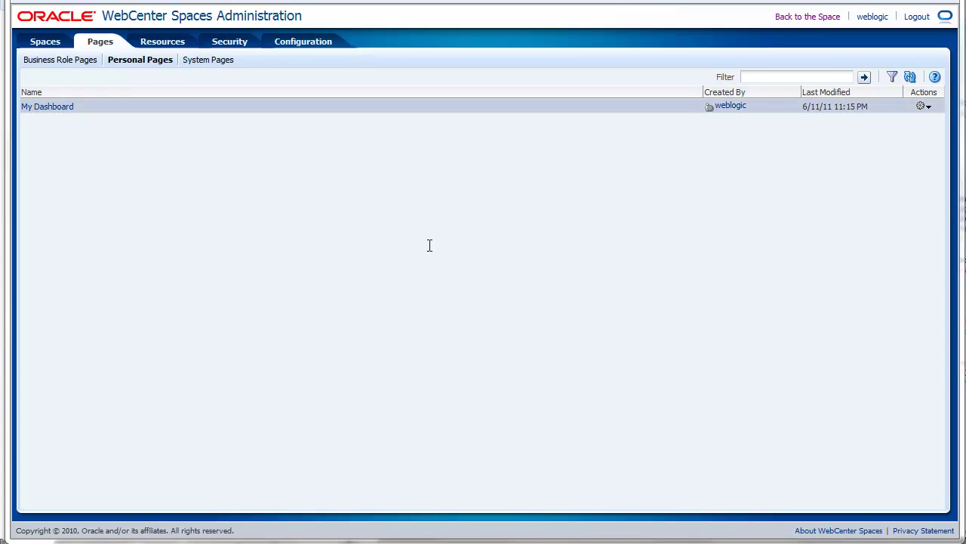
left_click(927, 108)
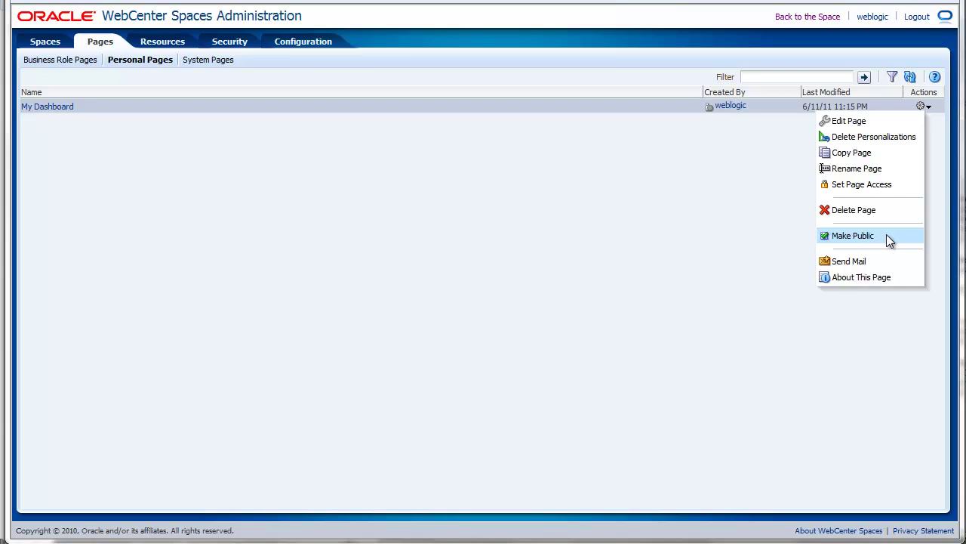
left_click(596, 248)
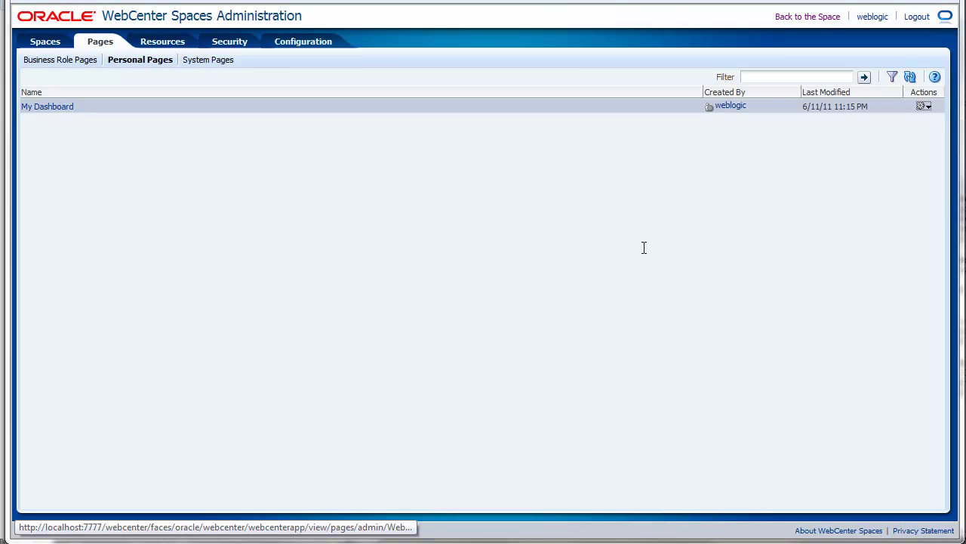
left_click(924, 108)
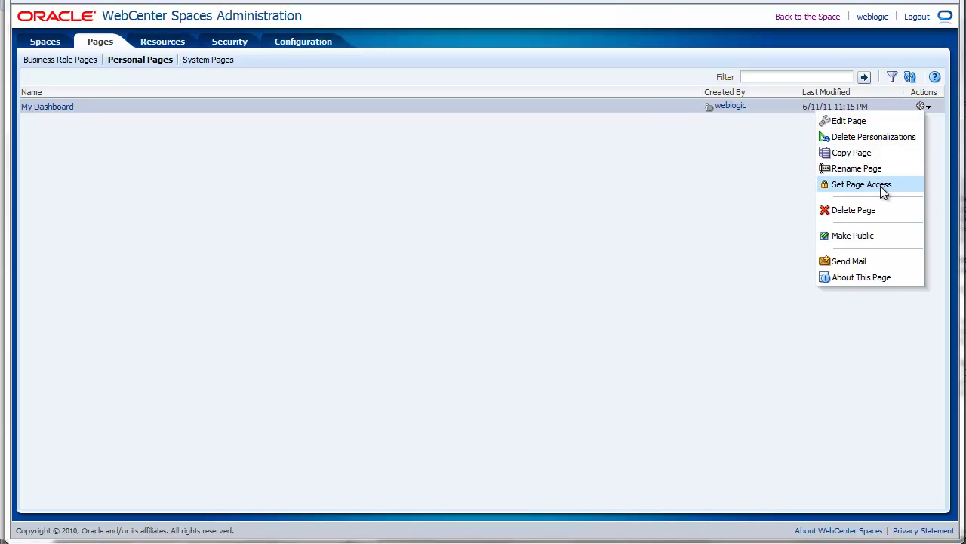
left_click(544, 241)
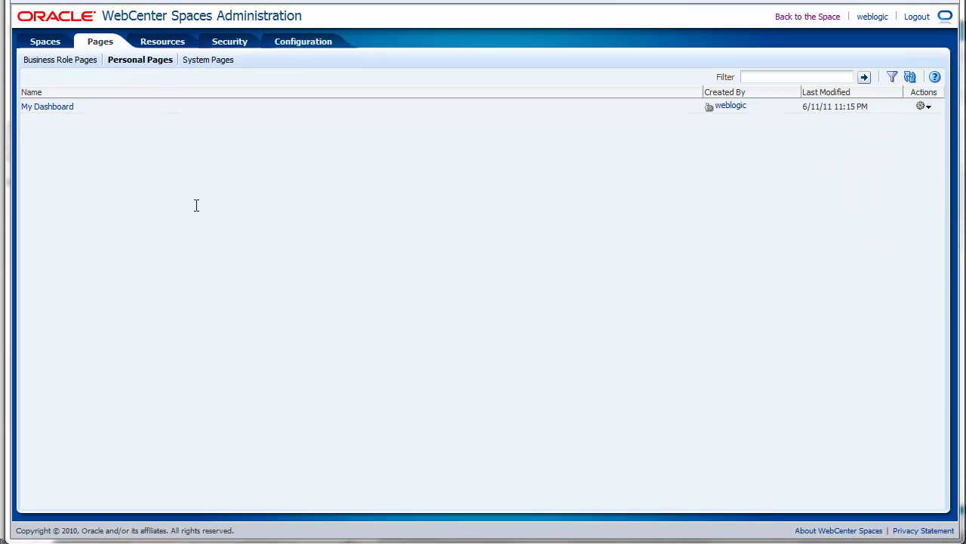
left_click(207, 60)
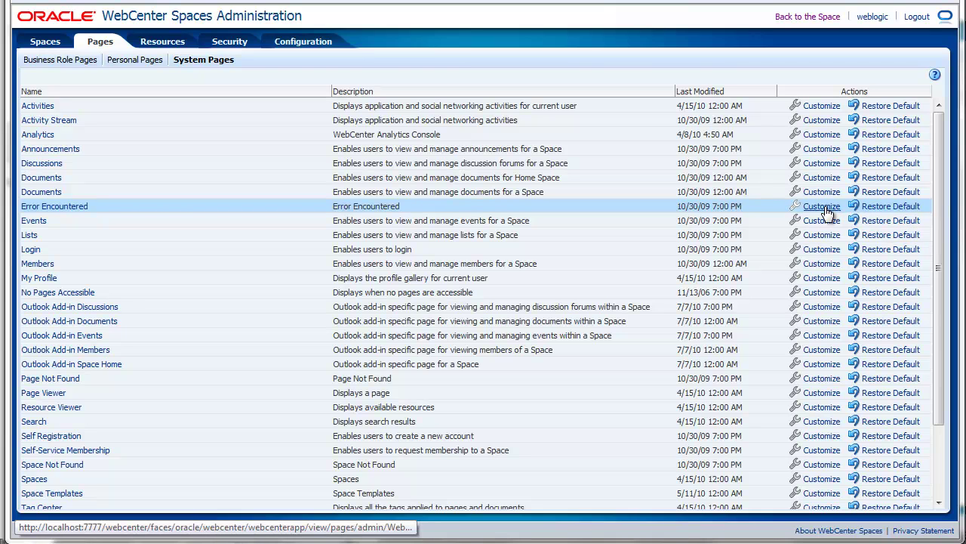
left_click(163, 151)
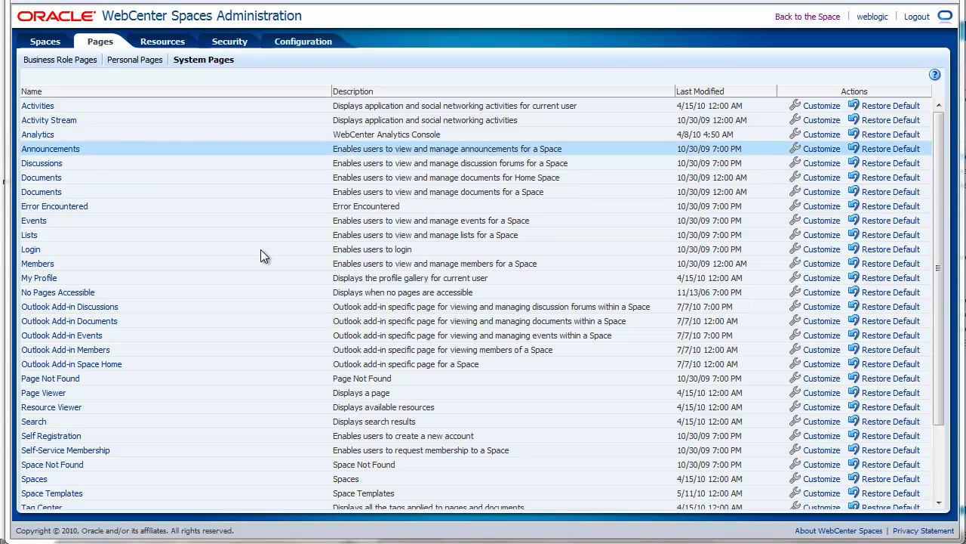
Open the Resources tab to show the Page Templates list
left_click(163, 43)
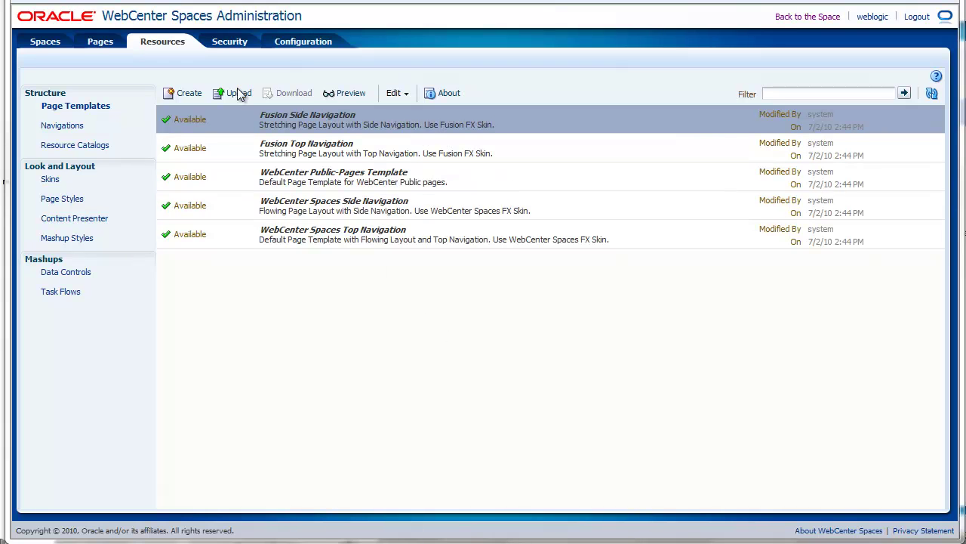
Under Security, search 'admin' and pick the Administrators group for a grant
left_click(230, 43)
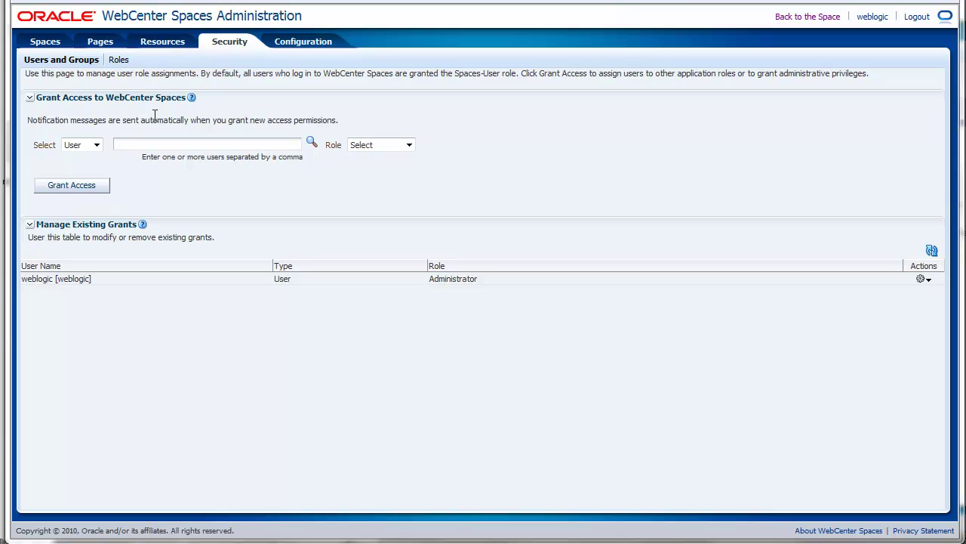
left_click(97, 145)
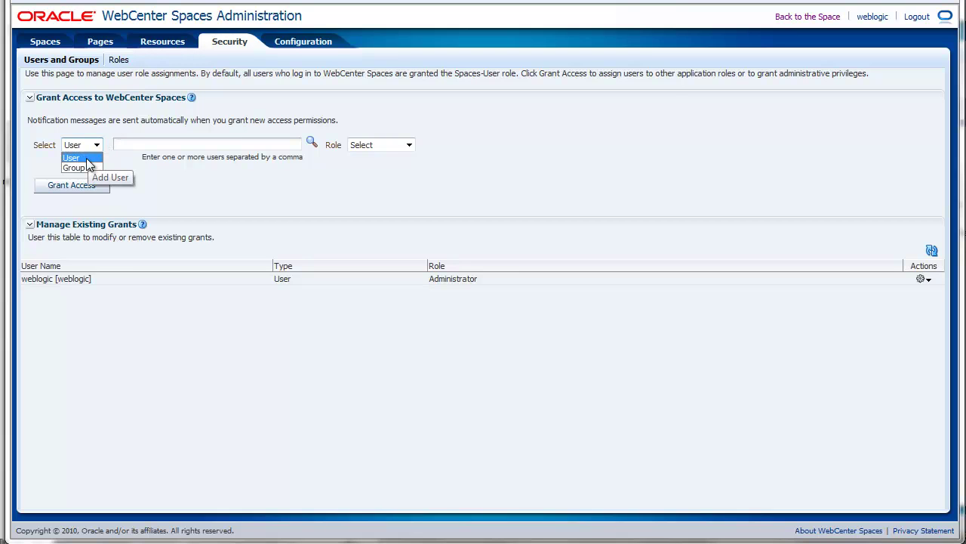
left_click(86, 167)
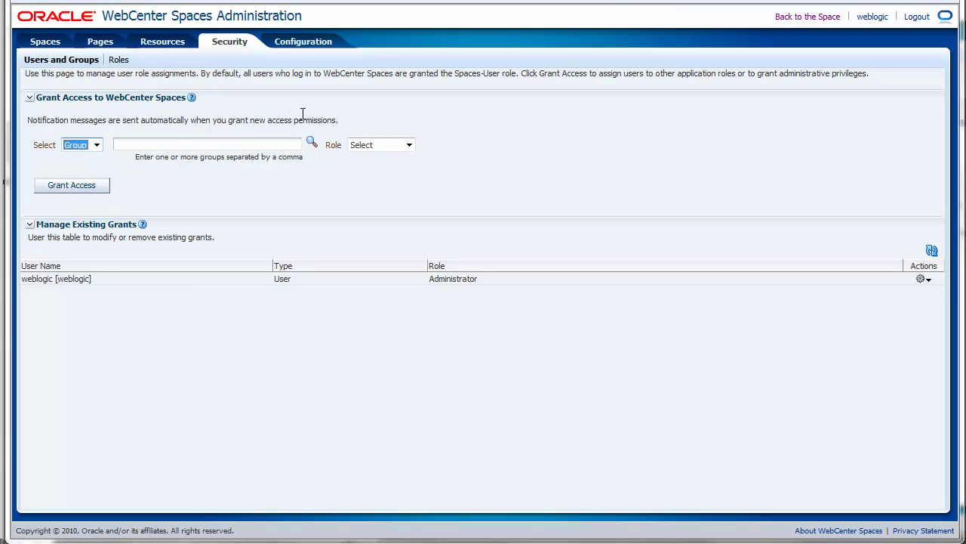
left_click(312, 143)
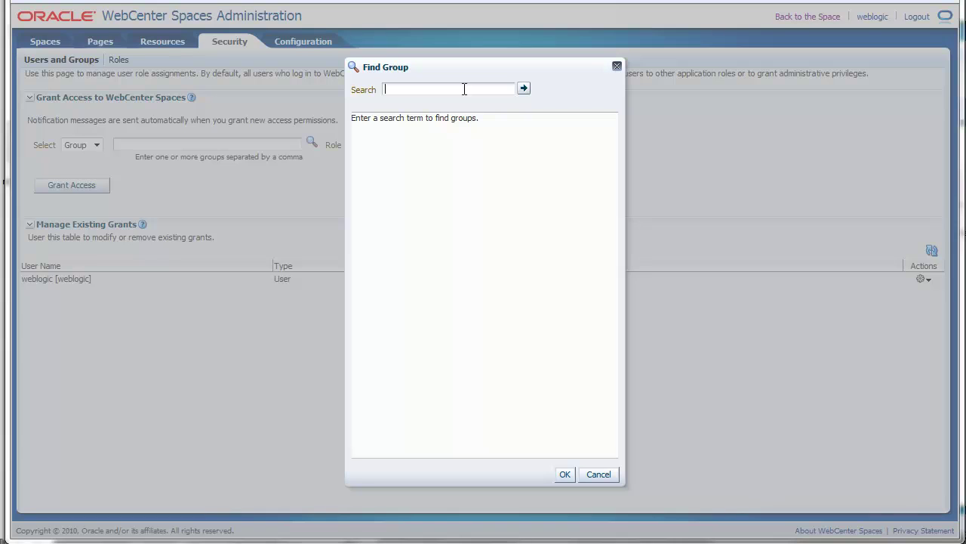
type("admin")
left_click(523, 89)
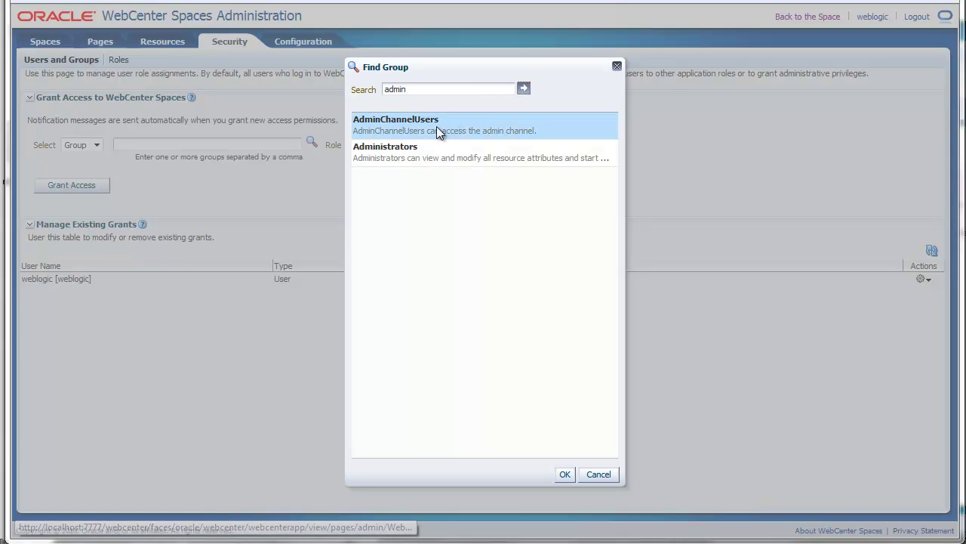
left_click(438, 145)
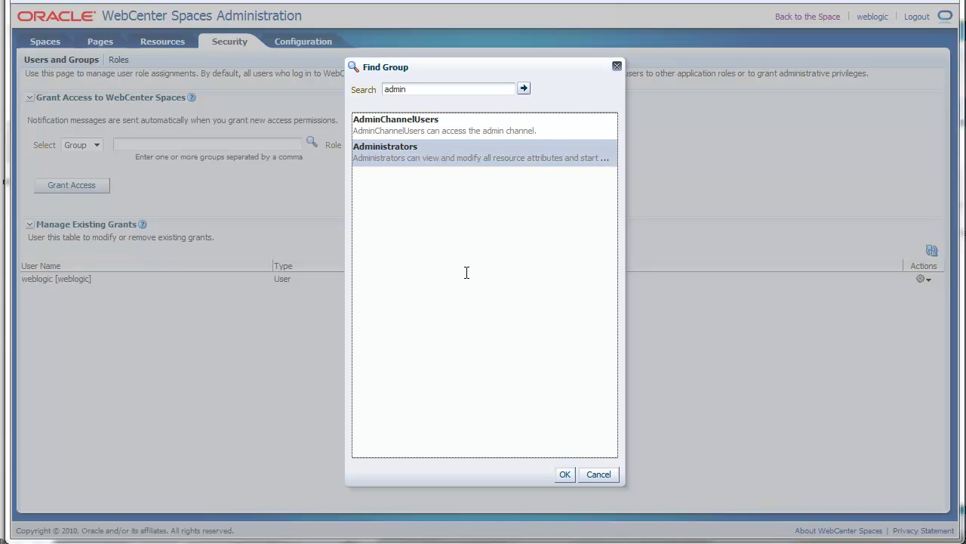
left_click(563, 477)
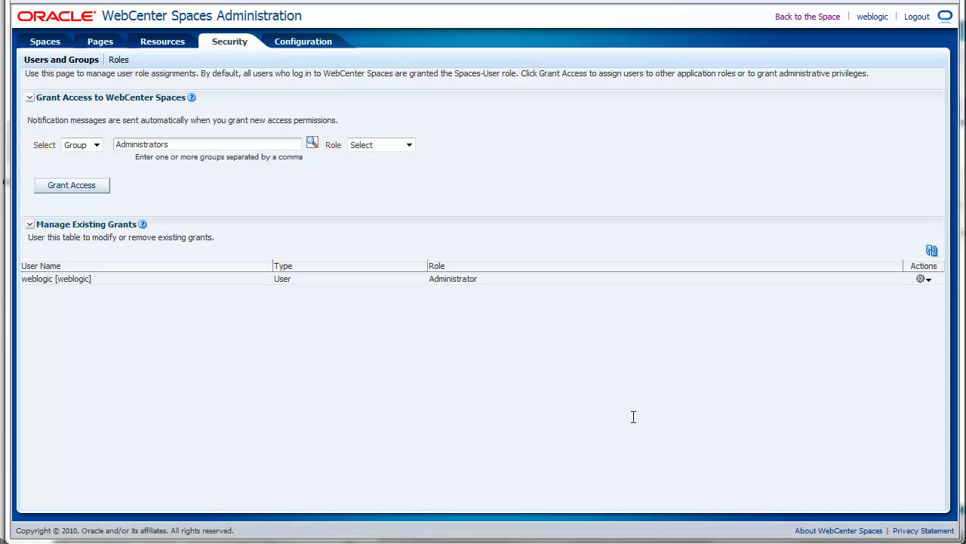
Grant Administrators the Administrator role and open the new grant's Actions menu
left_click(410, 147)
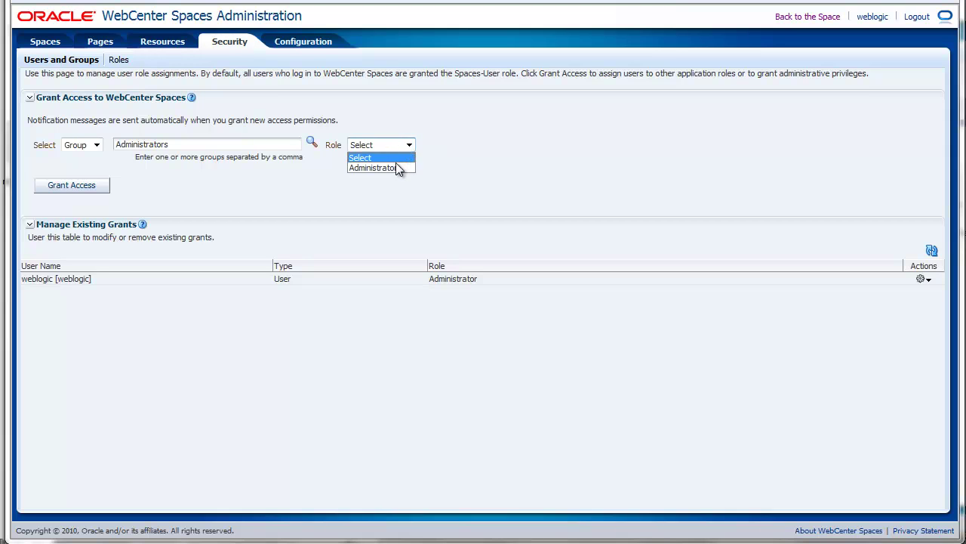
left_click(396, 167)
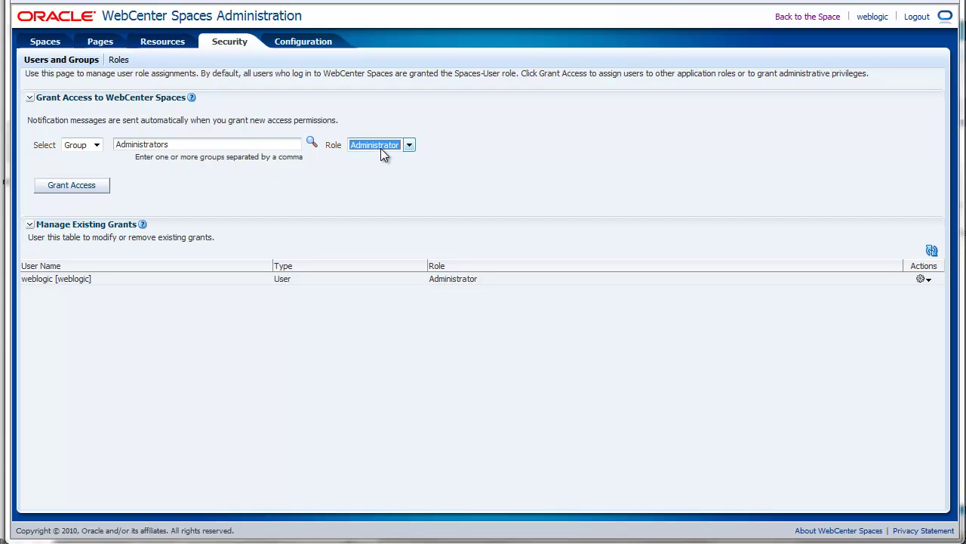
left_click(79, 192)
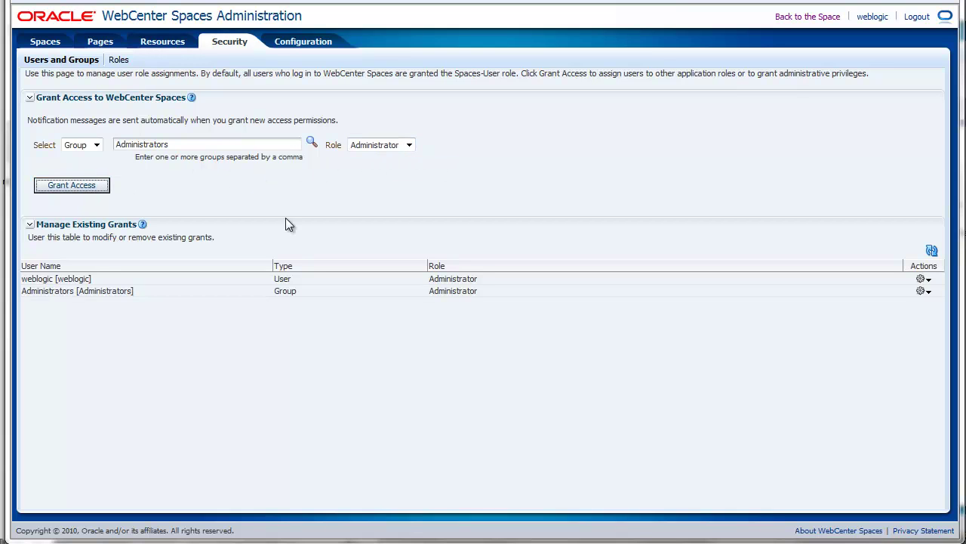
left_click(197, 290)
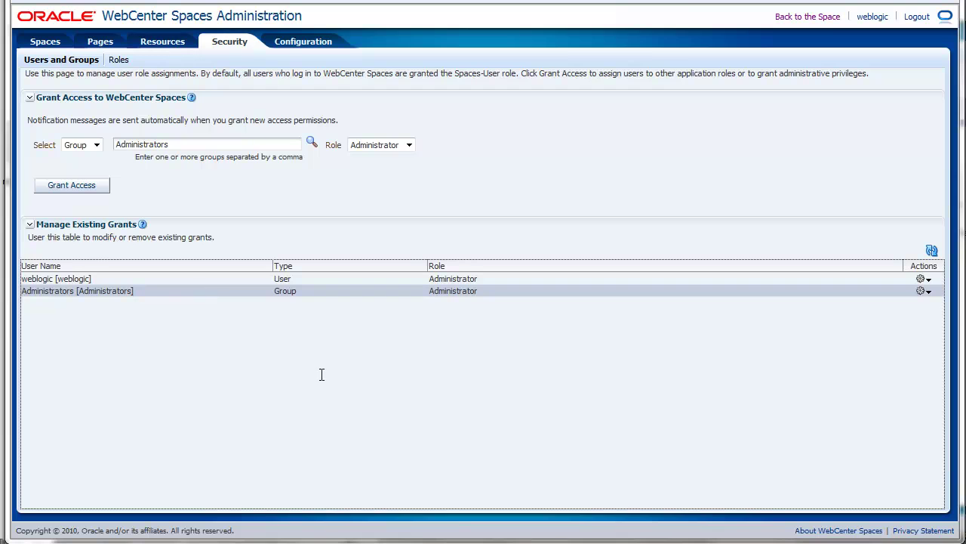
left_click(930, 292)
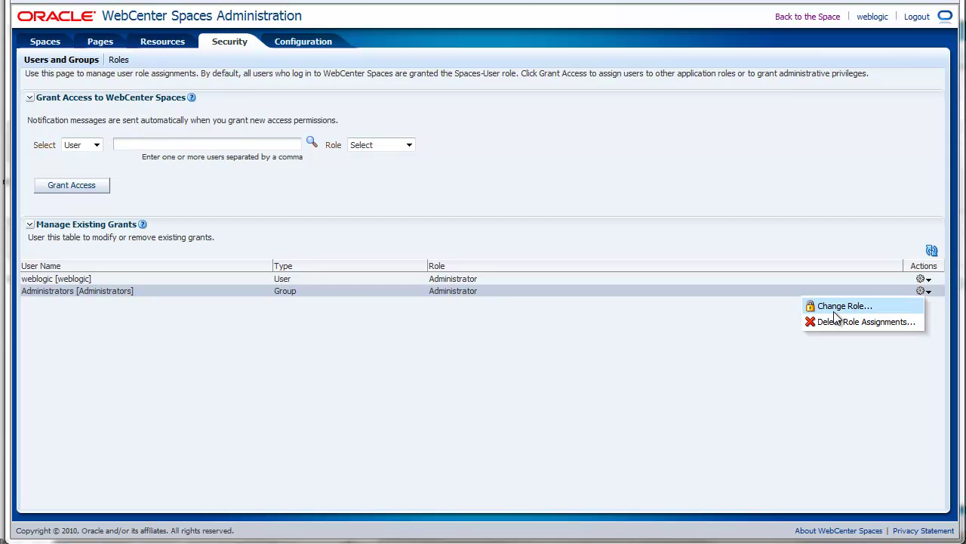
On the Roles grid, fill in a new role 'SuperUser' based on the Administrator template
left_click(111, 60)
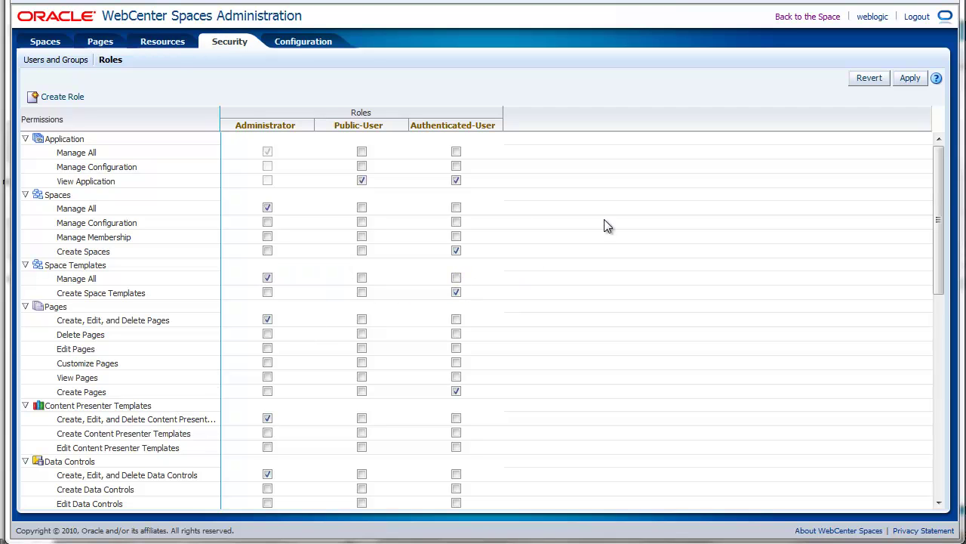
left_click(912, 82)
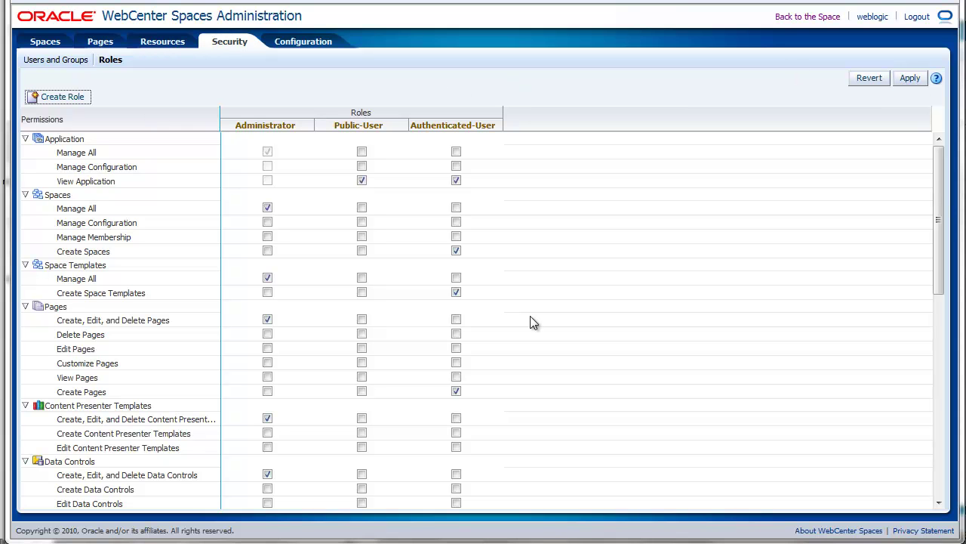
left_click(49, 96)
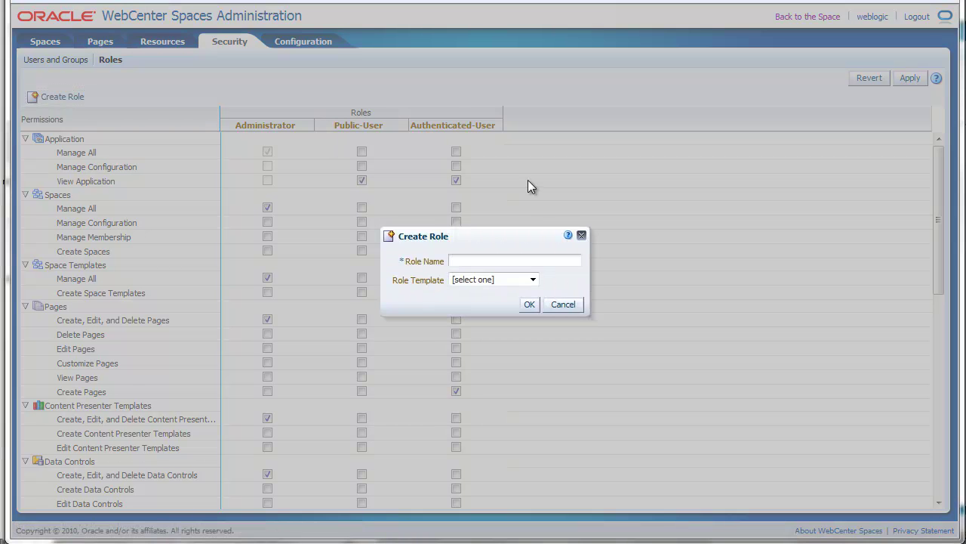
type("SuperUser")
left_click(492, 279)
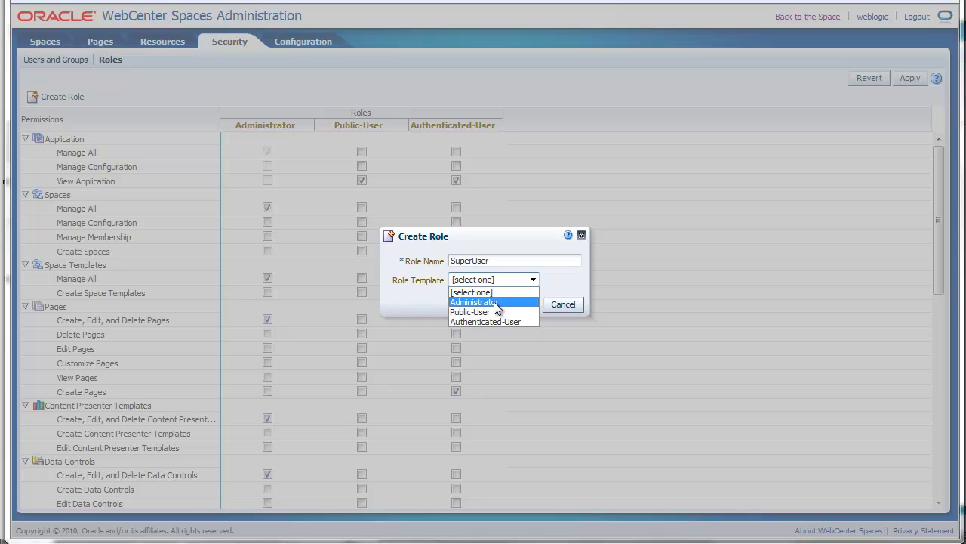
left_click(495, 302)
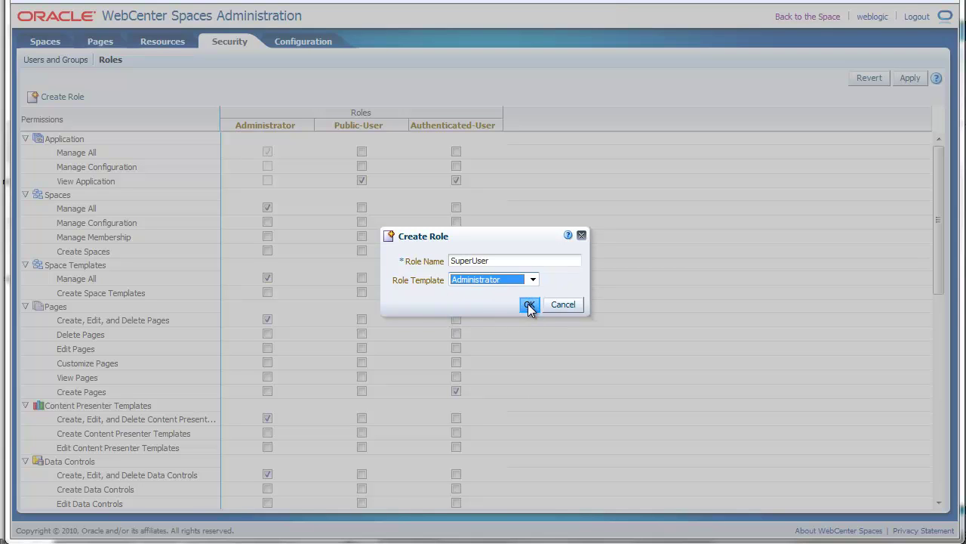
Add SuperUser, clear its Application and Spaces Manage All permissions, and apply
left_click(529, 305)
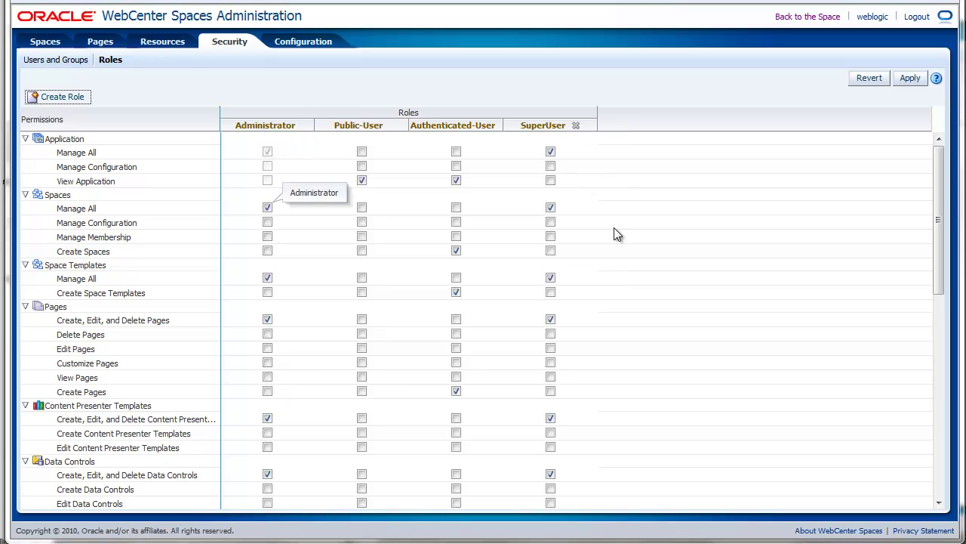
left_click(551, 152)
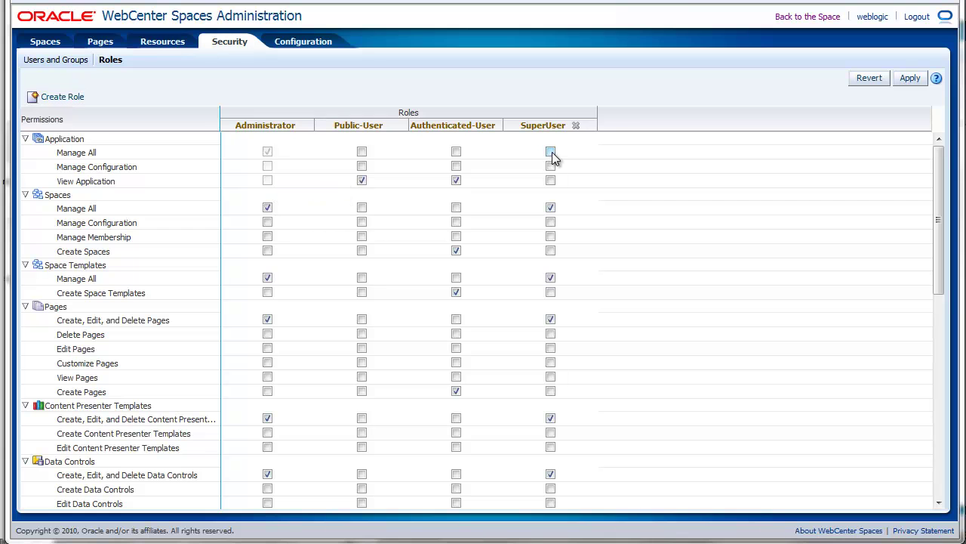
left_click(552, 207)
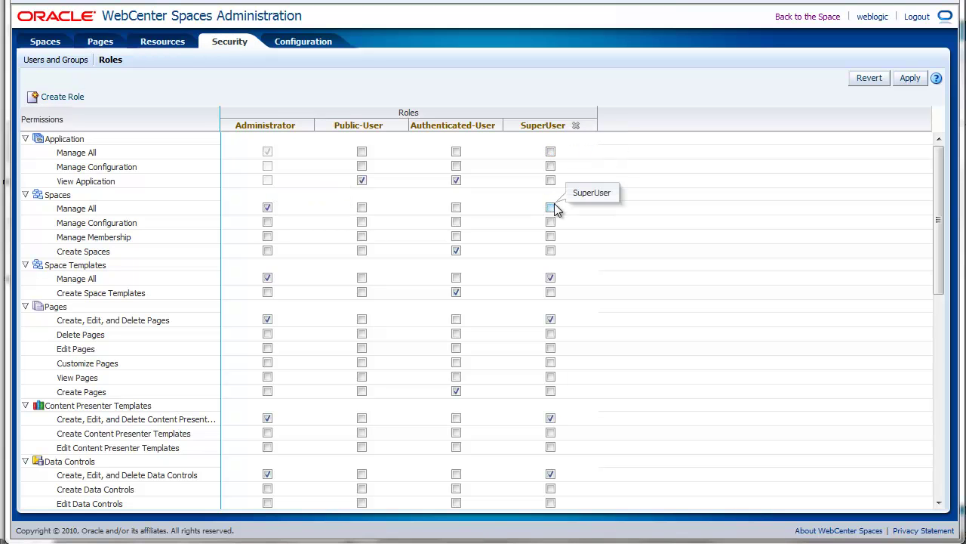
left_click(913, 80)
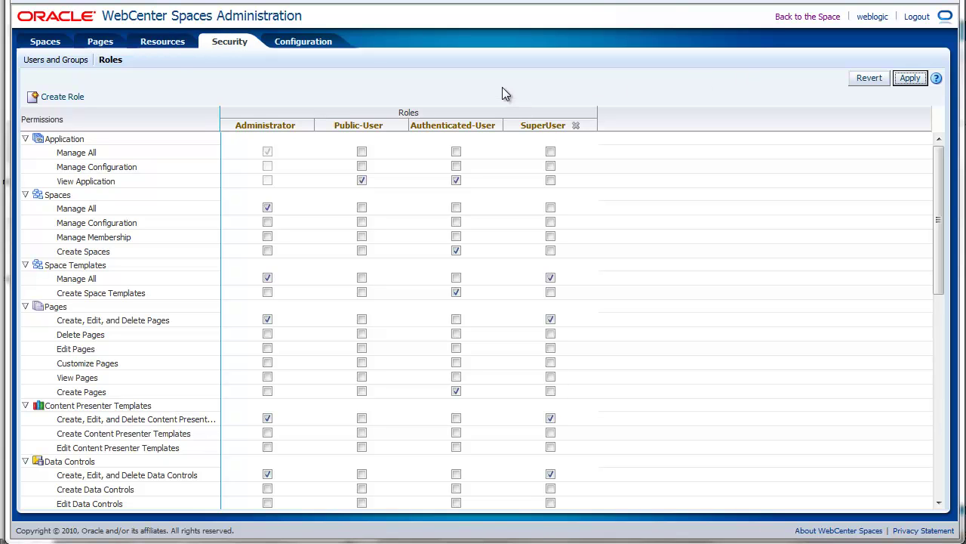
In General configuration, compare the space and page URL login options, then keep login on Open the Home Space
left_click(302, 43)
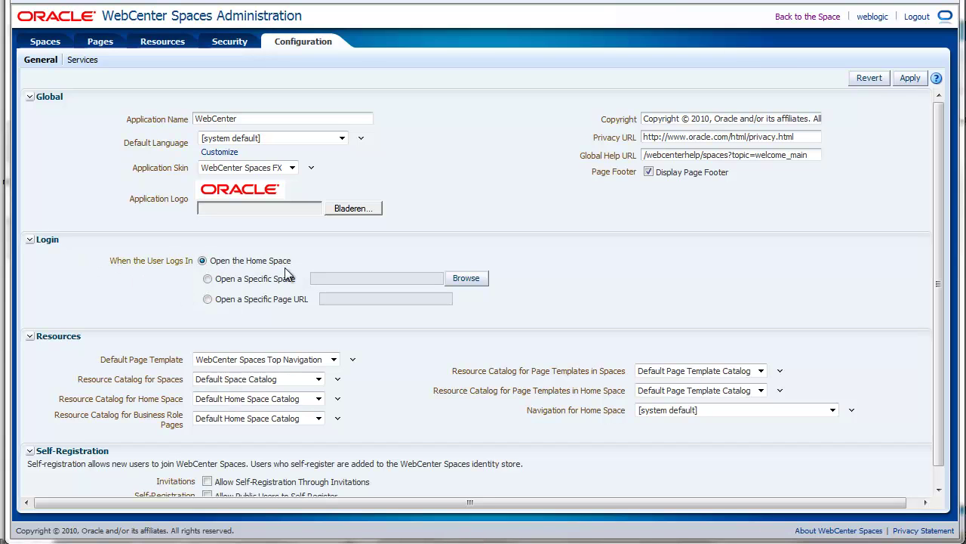
left_click(207, 279)
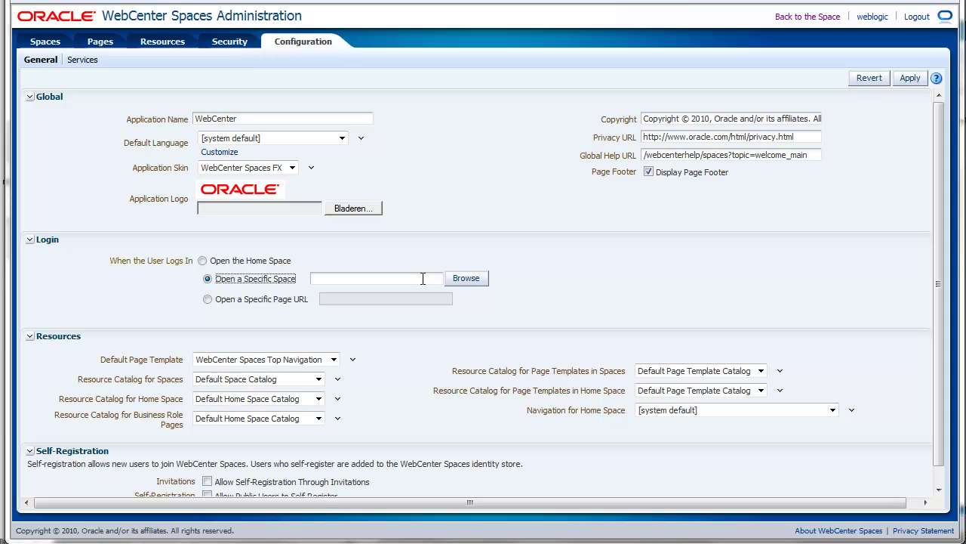
left_click(208, 301)
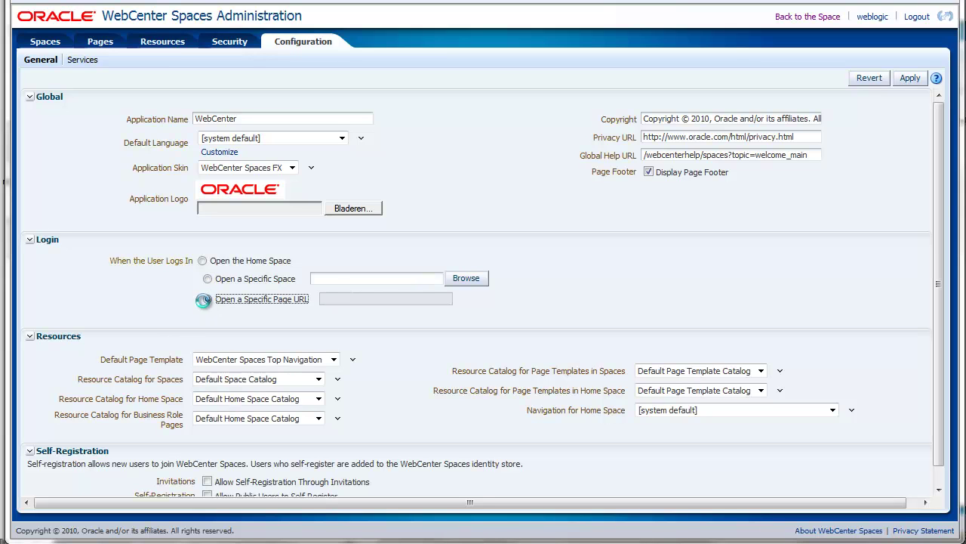
left_click(202, 260)
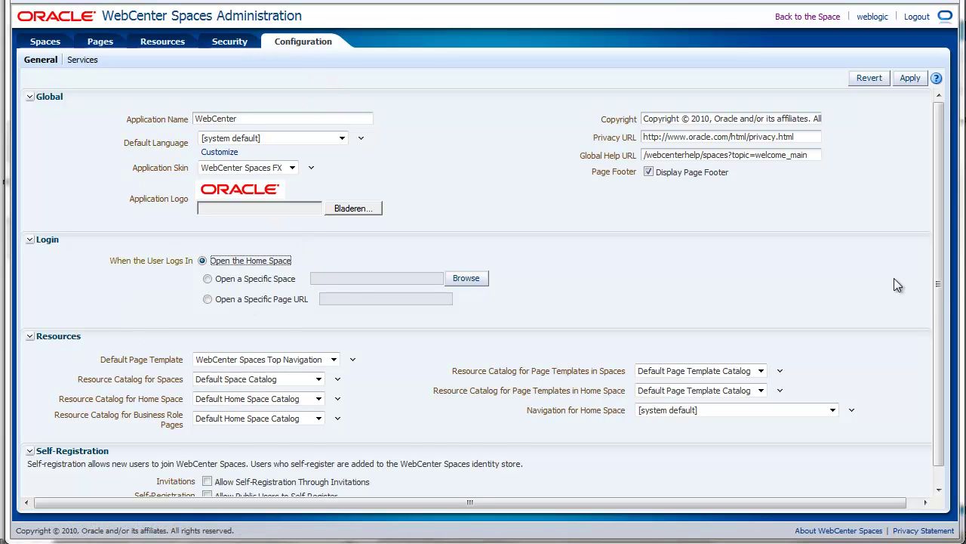
scroll(31, 317, "down", 1)
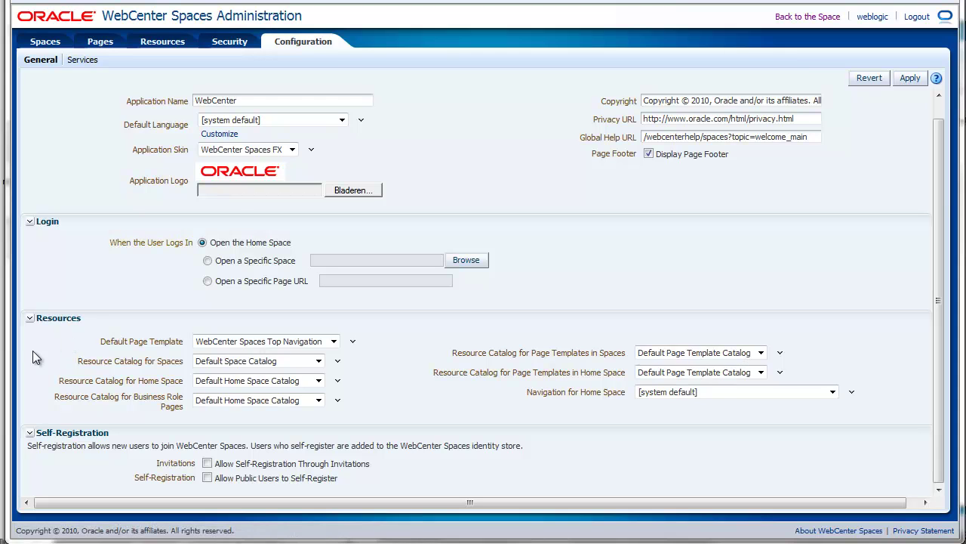